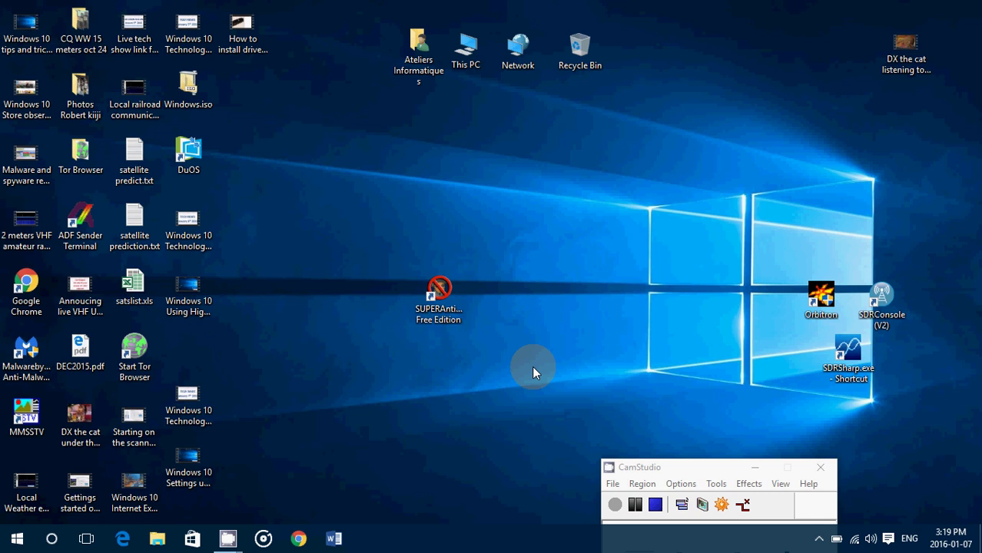
- Search Windows for "voice" and dismiss the search without opening any of the matches
{"action": "left_click", "coordinate": [51, 538]}
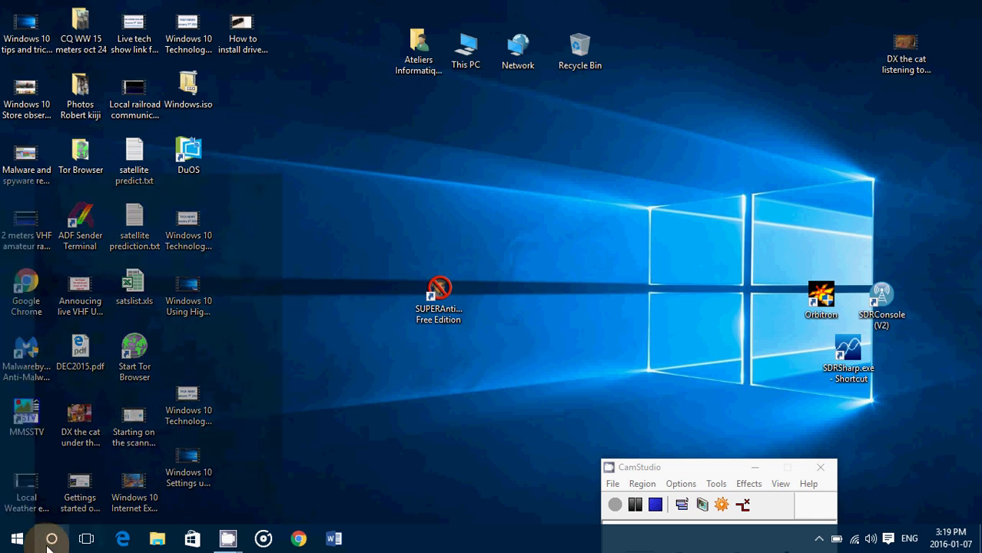
{"action": "type", "text": "voice"}
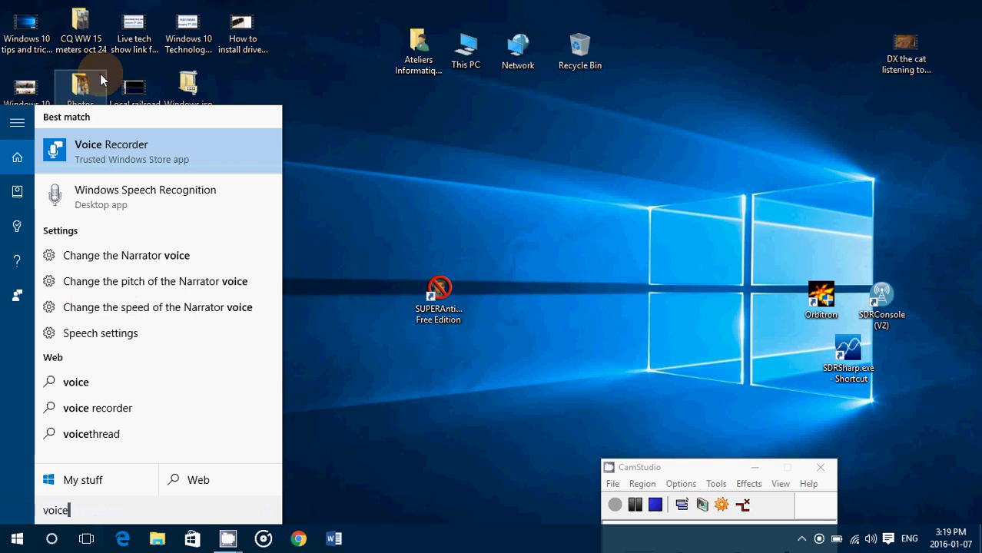
{"action": "left_click", "coordinate": [366, 134]}
- Find Voice Recorder in the full list of installed apps and open it
{"action": "left_click", "coordinate": [15, 539]}
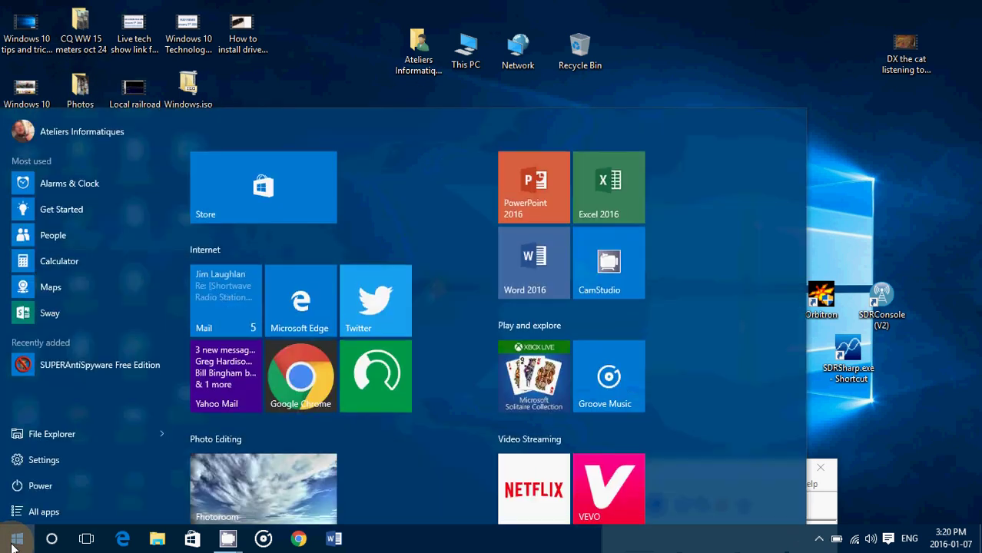
{"action": "left_click", "coordinate": [40, 510]}
{"action": "scroll", "coordinate": [79, 459], "scroll_direction": "down", "scroll_amount": 10}
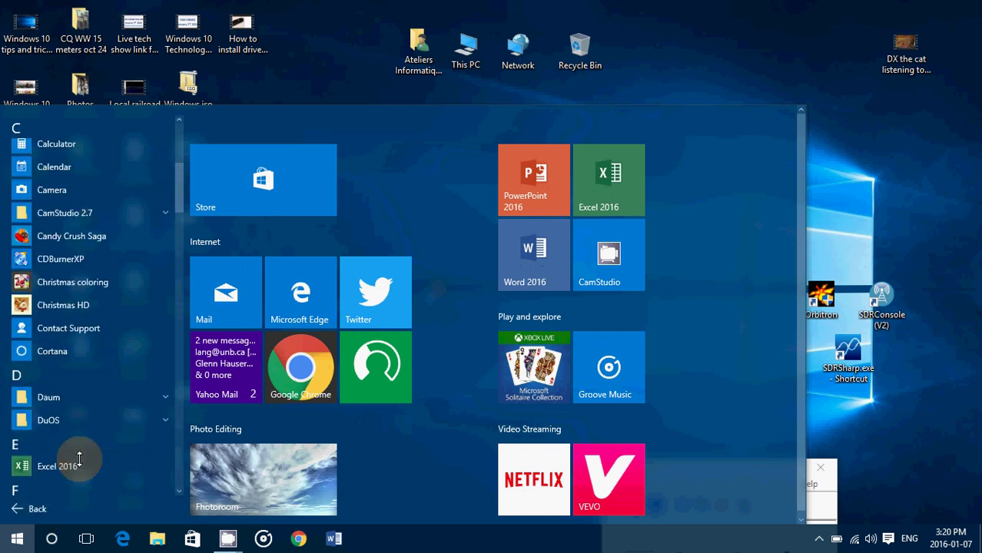
{"action": "scroll", "coordinate": [79, 459], "scroll_direction": "down", "scroll_amount": 5}
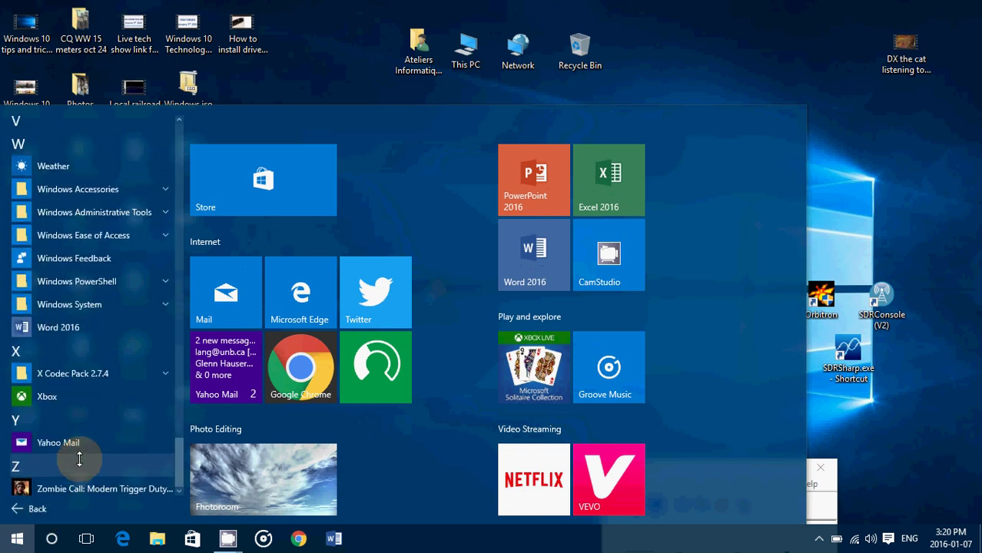
{"action": "scroll", "coordinate": [77, 456], "scroll_direction": "up", "scroll_amount": 2}
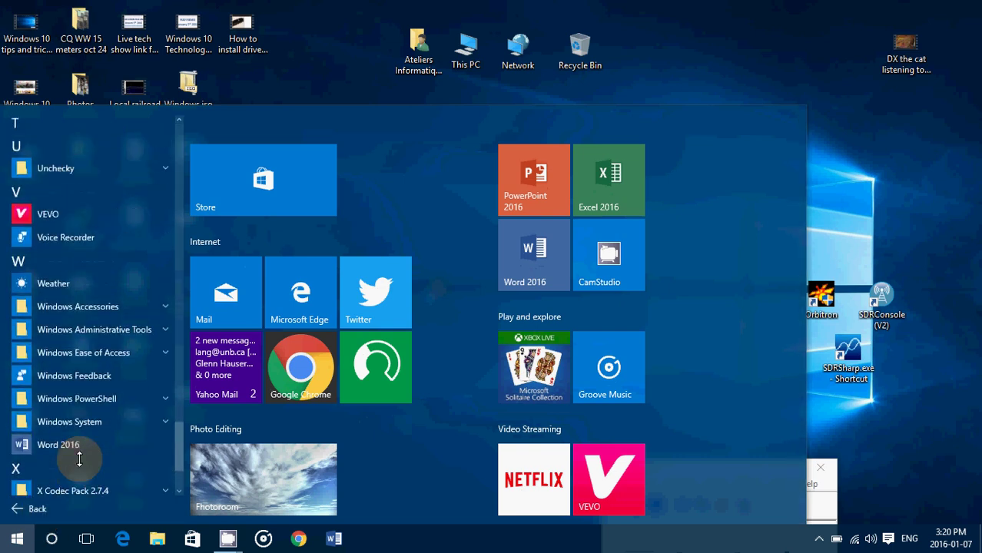
{"action": "left_click", "coordinate": [68, 237]}
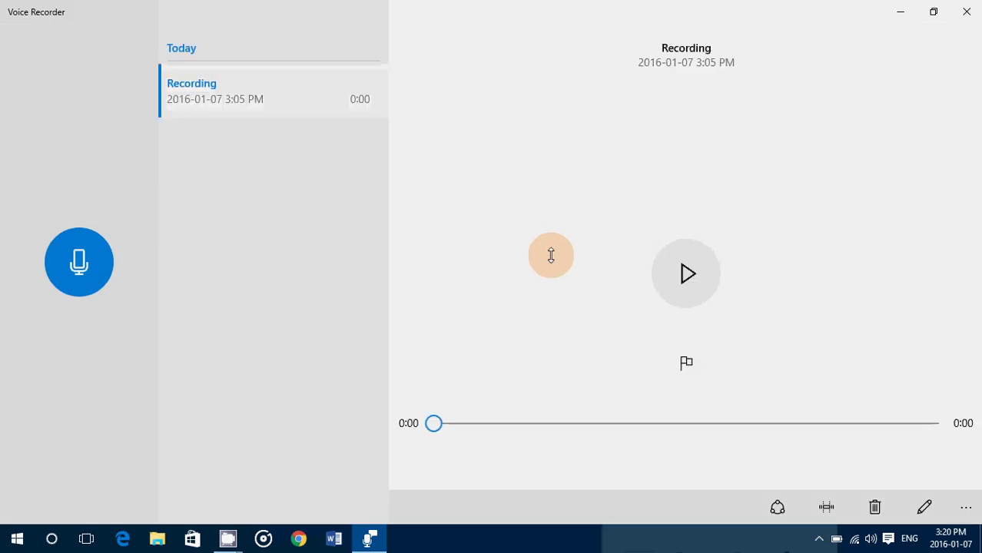
- Record a voice clip about 11 seconds long, stop the recording and dismiss the message box
{"action": "left_click", "coordinate": [66, 256]}
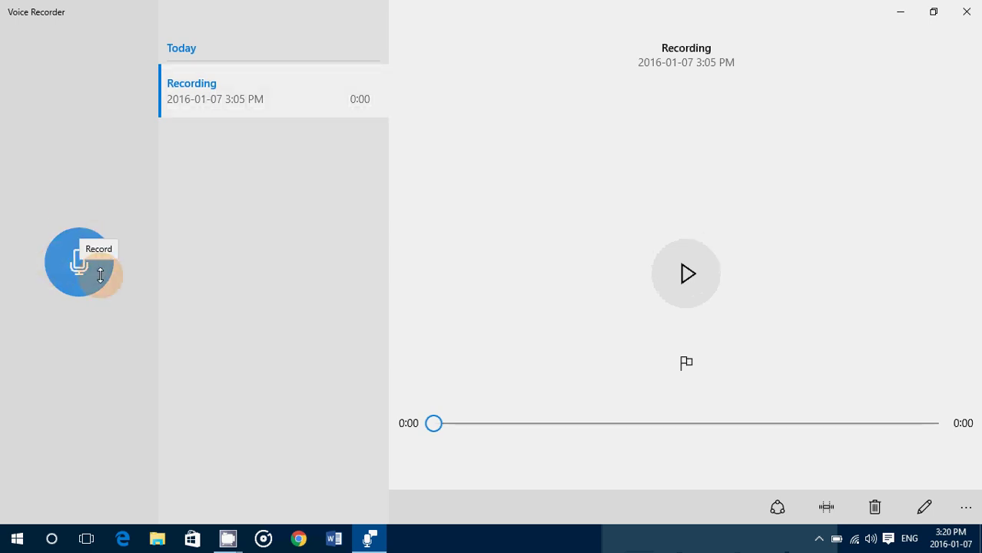
{"action": "left_click", "coordinate": [100, 275]}
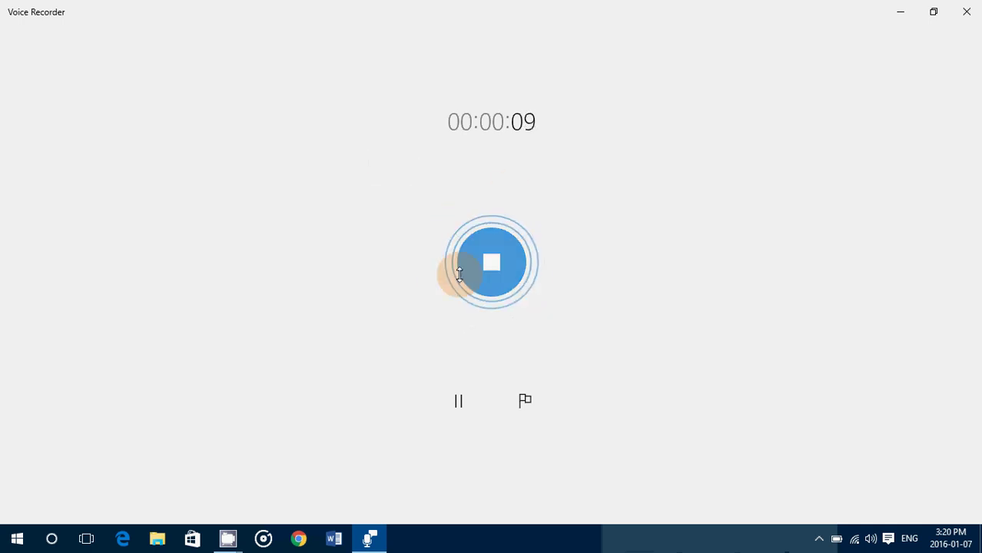
{"action": "left_click", "coordinate": [498, 271]}
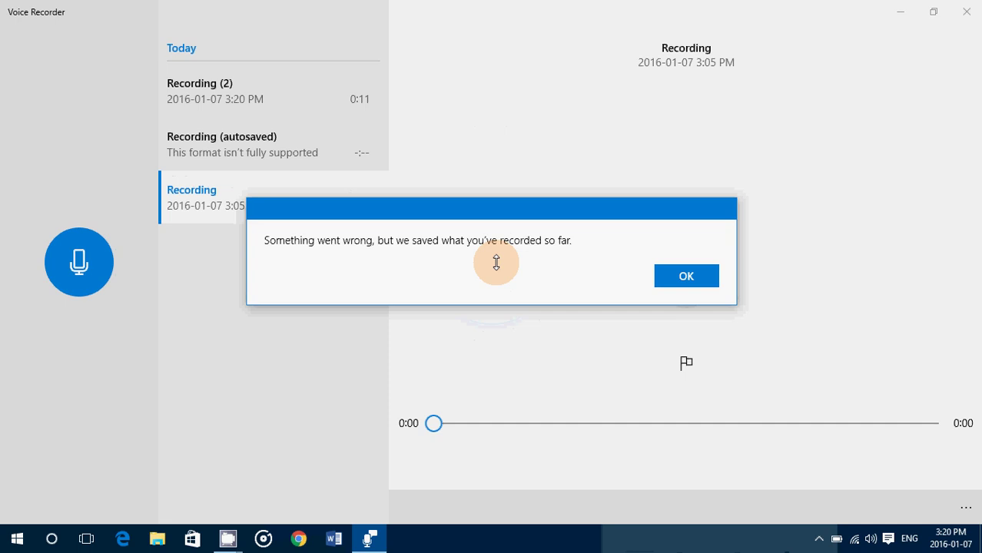
{"action": "left_click", "coordinate": [696, 276]}
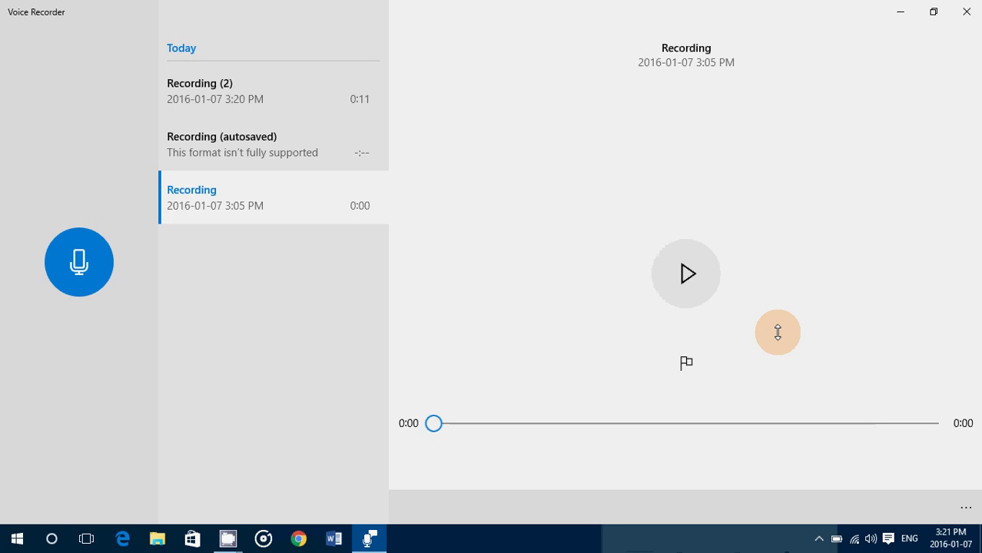
- View Voice Recorder's additional options and select the recording made at 3:05 PM
{"action": "left_click", "coordinate": [968, 507]}
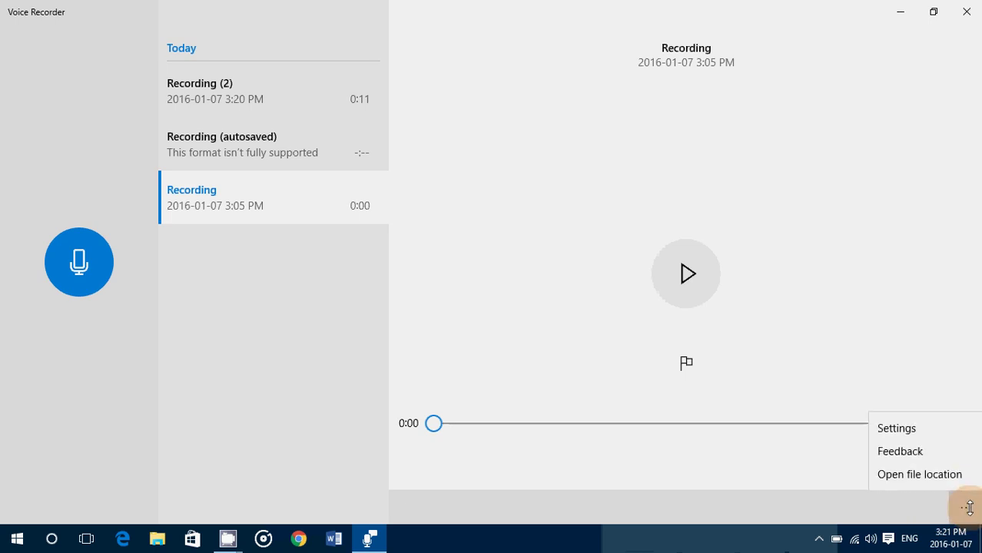
{"action": "left_click", "coordinate": [726, 464]}
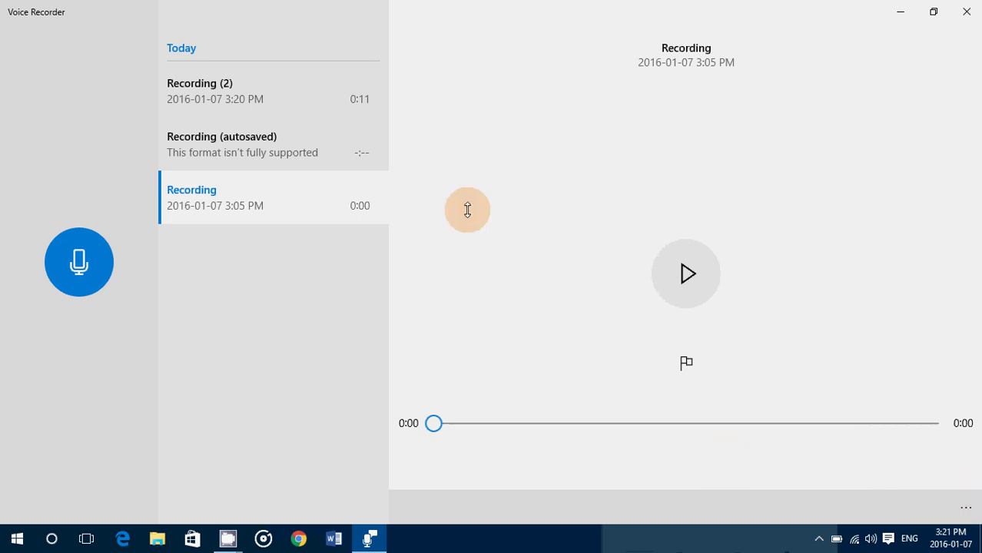
{"action": "left_click", "coordinate": [230, 207]}
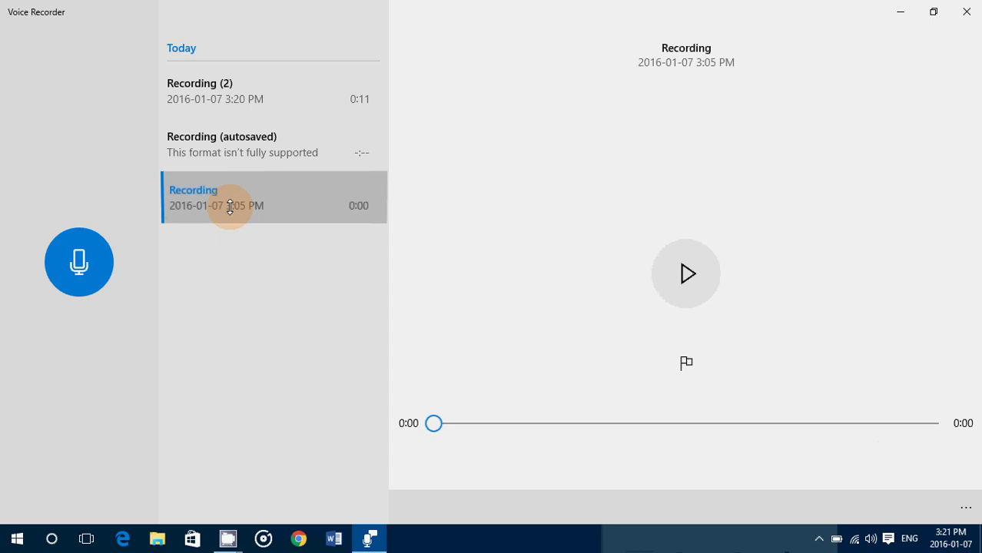
- Select Recording (2) and view the apps it can be shared with, leaving without sharing
{"action": "left_click", "coordinate": [197, 83]}
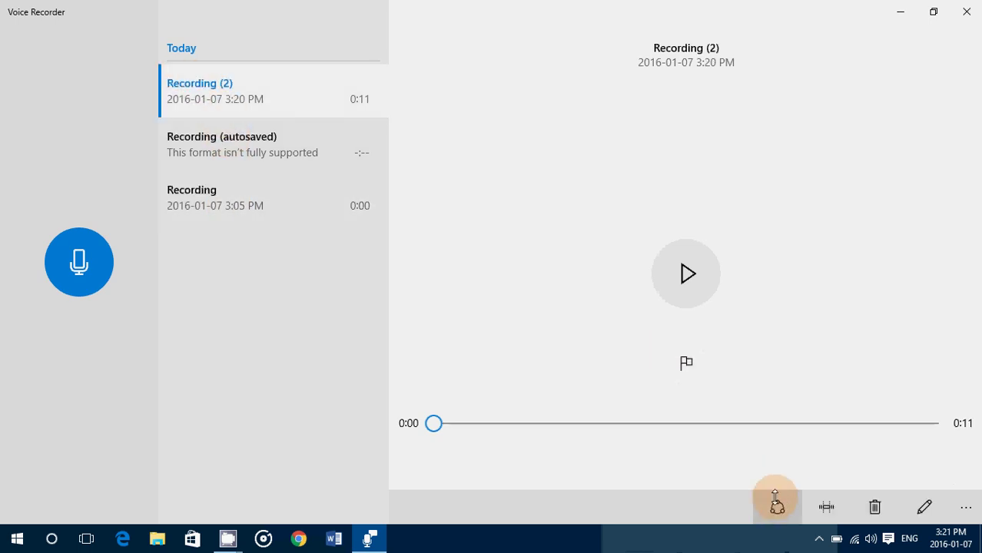
{"action": "left_click", "coordinate": [776, 507]}
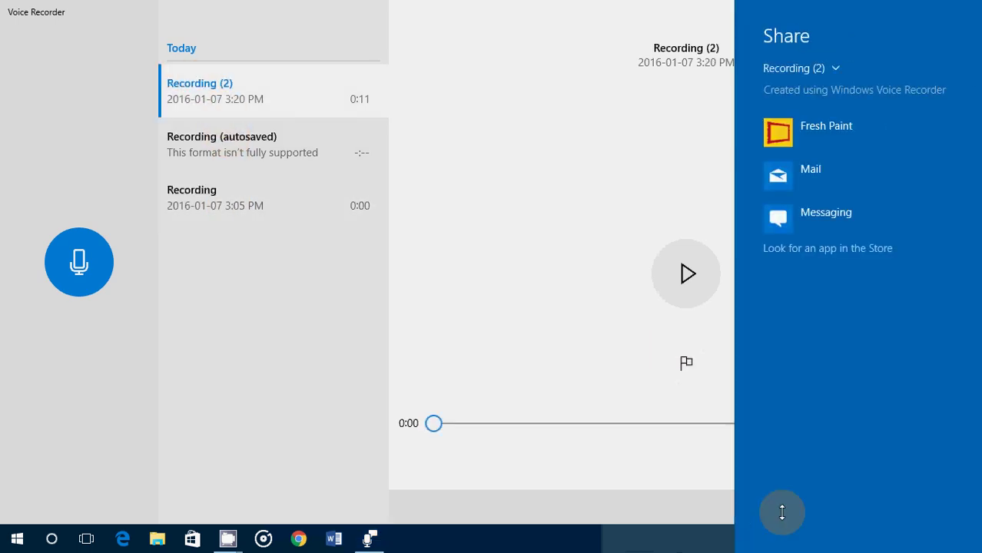
{"action": "left_click", "coordinate": [627, 306]}
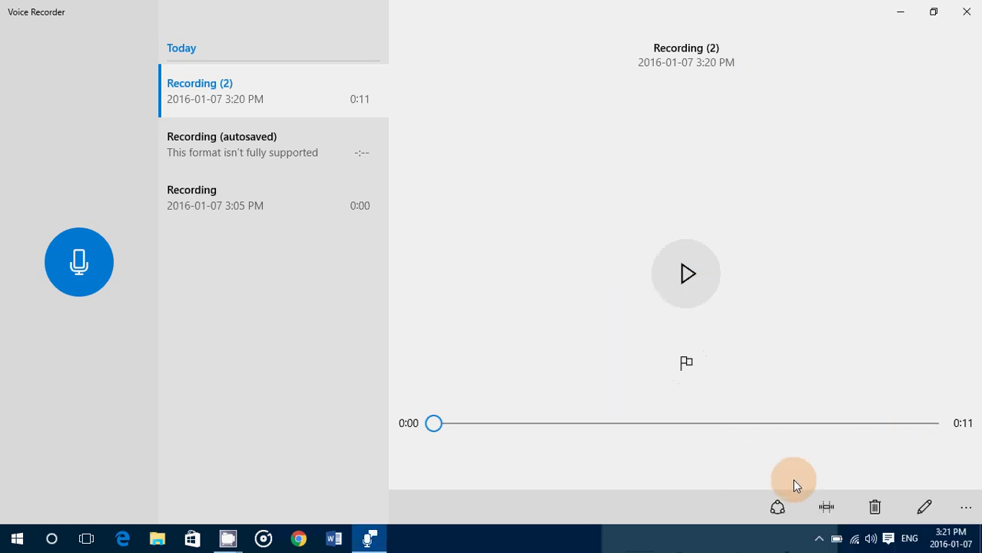
- Try trimming the end off Recording (2), view the save choices and discard the trim
{"action": "left_click", "coordinate": [826, 507]}
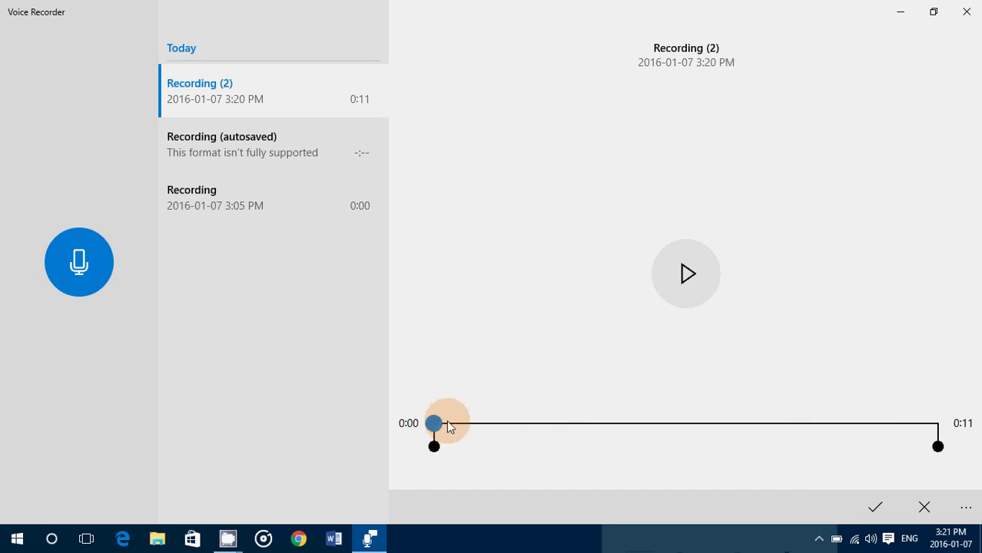
{"action": "left_click_drag", "start_coordinate": [938, 447], "coordinate": [846, 442]}
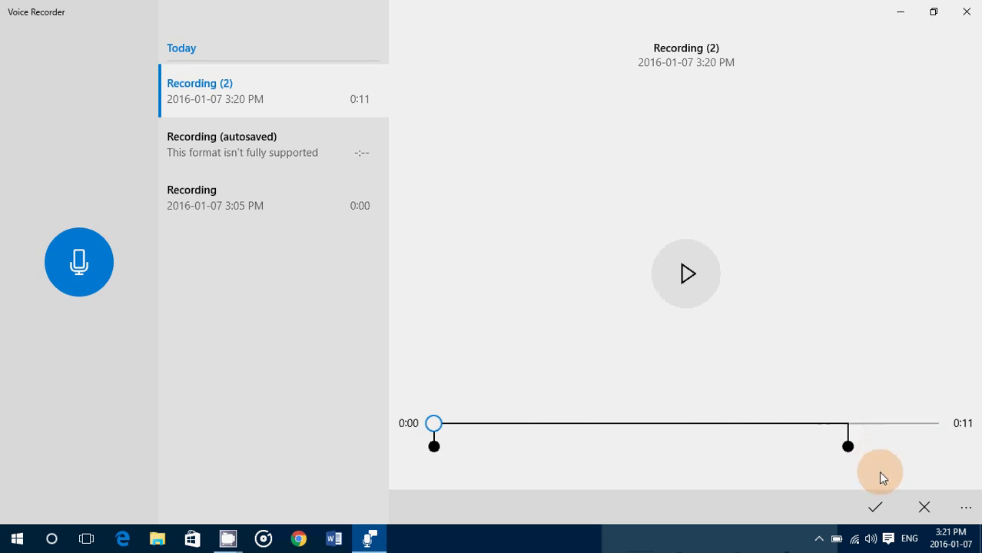
{"action": "left_click", "coordinate": [872, 508]}
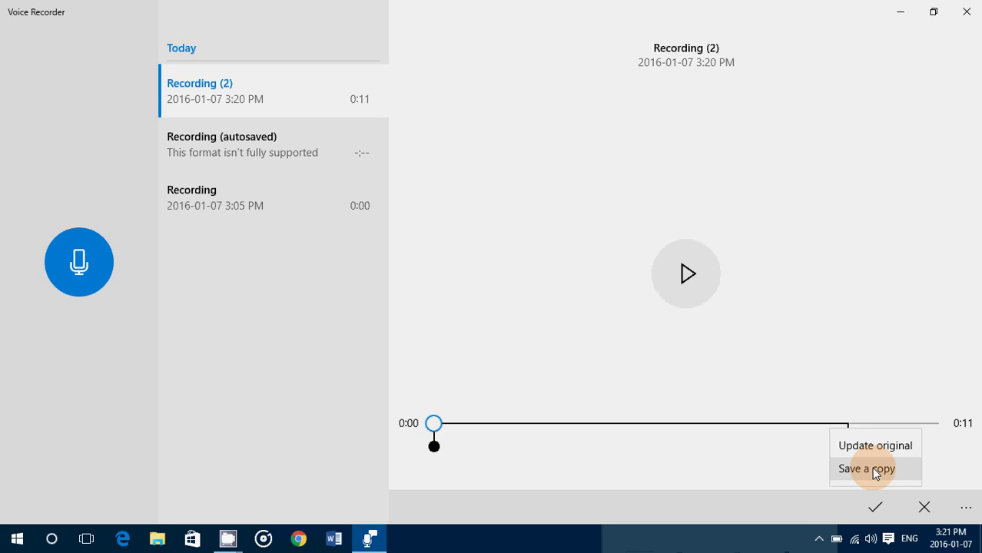
{"action": "left_click", "coordinate": [924, 507]}
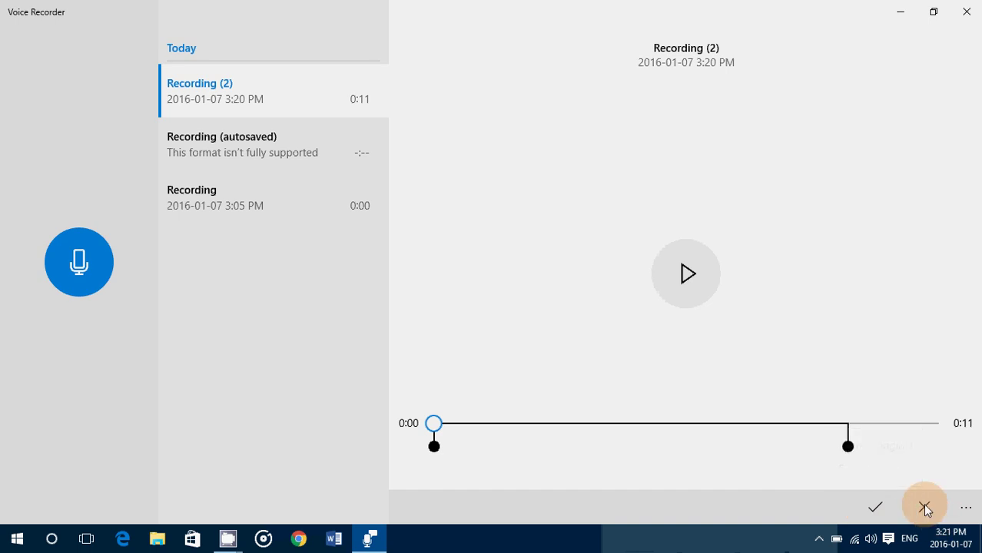
{"action": "left_click", "coordinate": [924, 507]}
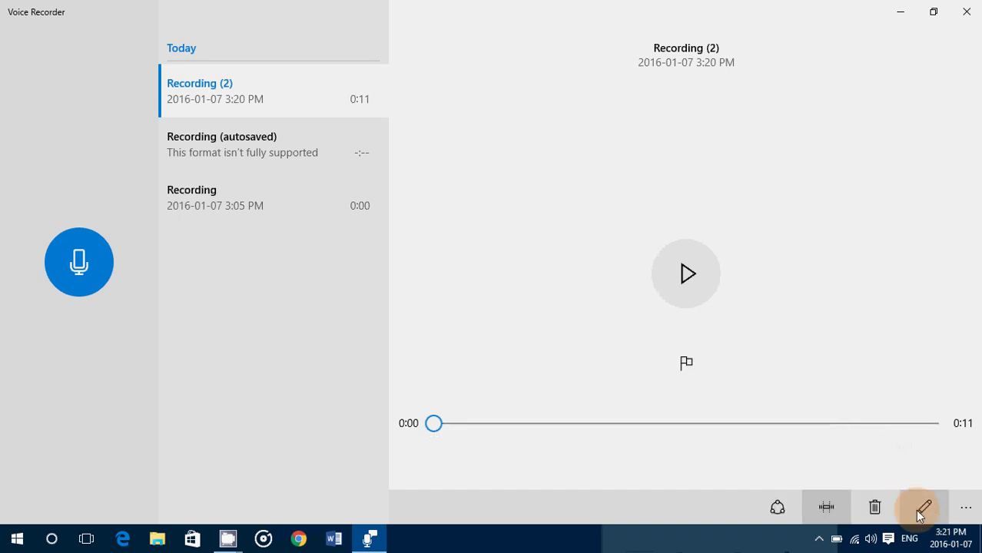
- Rename Recording (2) as "test recording 2" and close Voice Recorder
{"action": "left_click", "coordinate": [922, 511]}
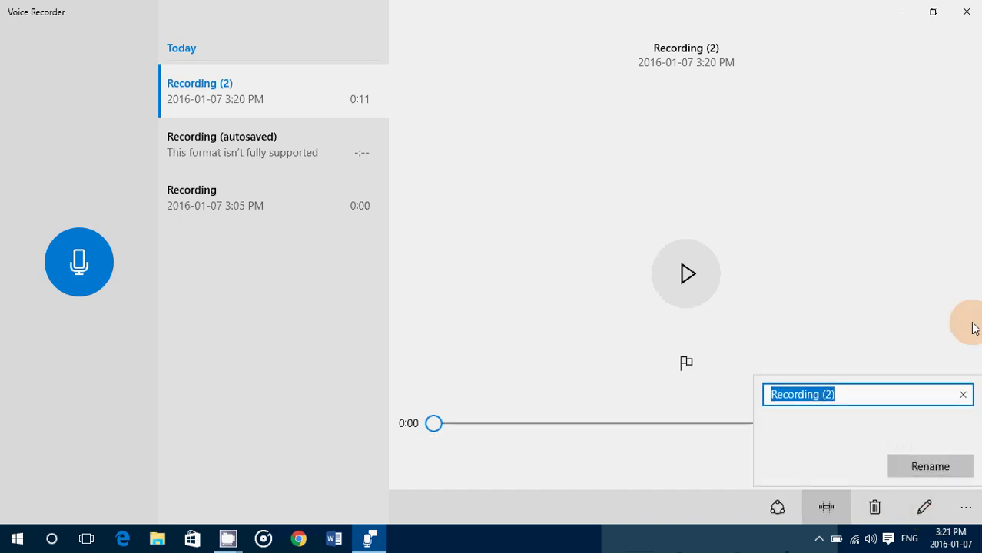
{"action": "type", "text": "test rec"}
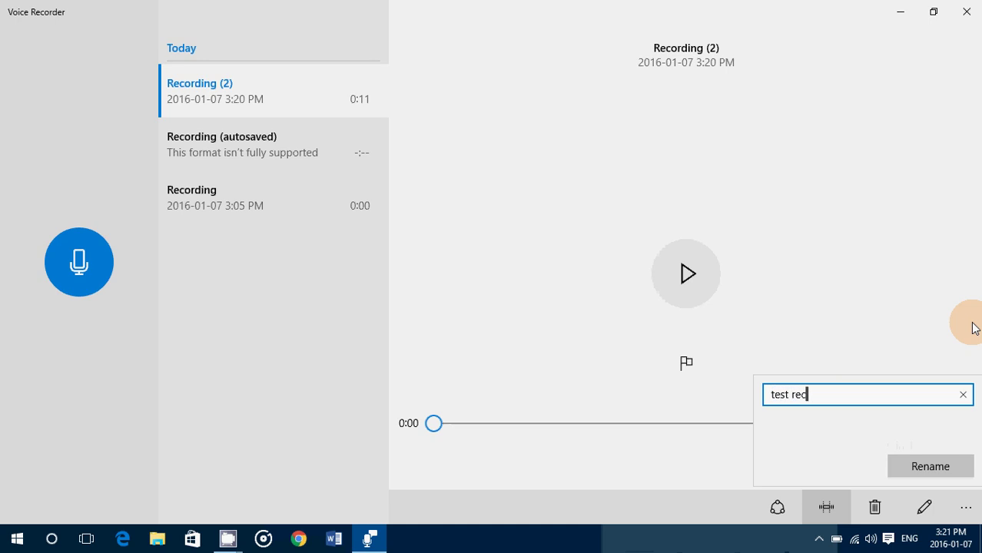
{"action": "type", "text": "ording 2"}
{"action": "key", "text": "Return"}
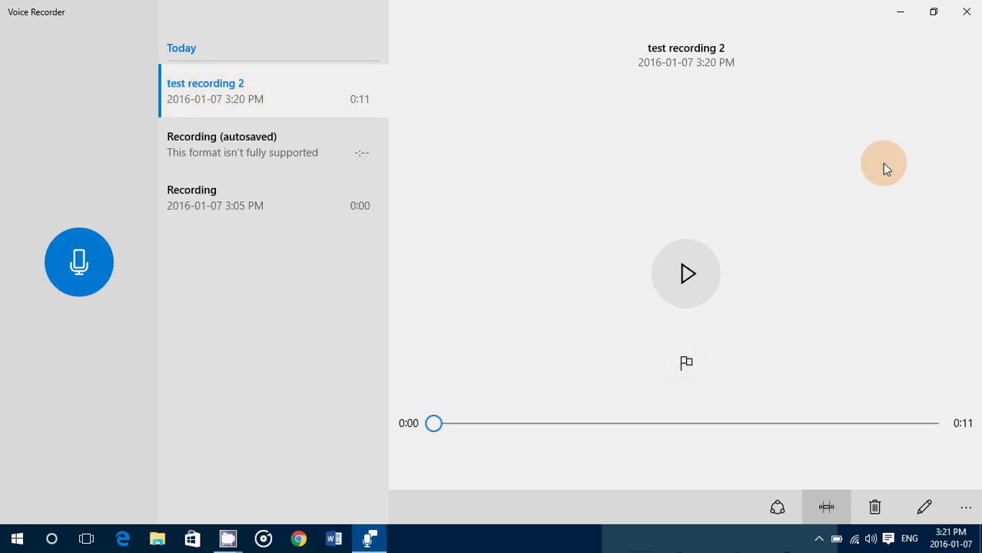
{"action": "left_click", "coordinate": [967, 12]}
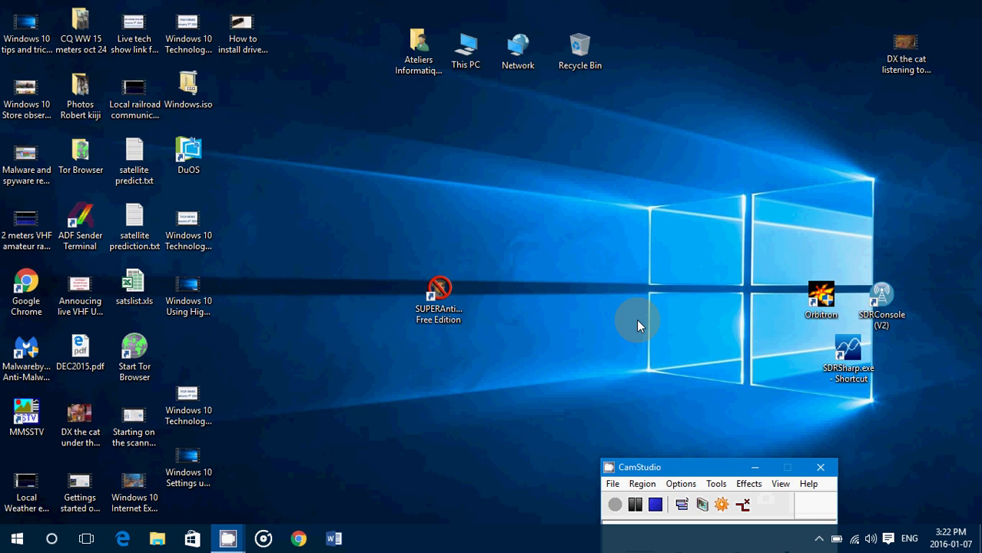
- Switch to File Explorer and open the Sound recordings folder inside Documents
{"action": "left_click", "coordinate": [156, 542]}
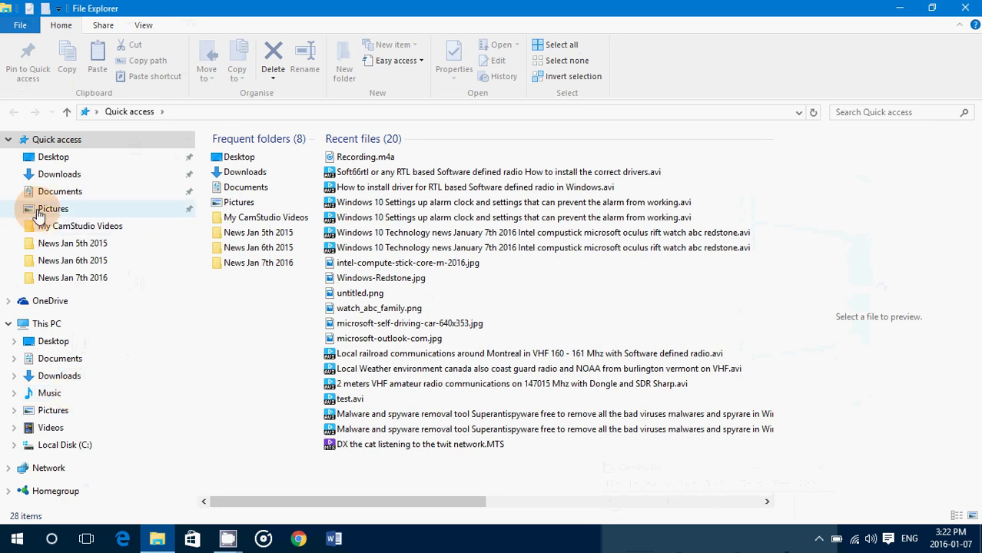
{"action": "left_click", "coordinate": [69, 193]}
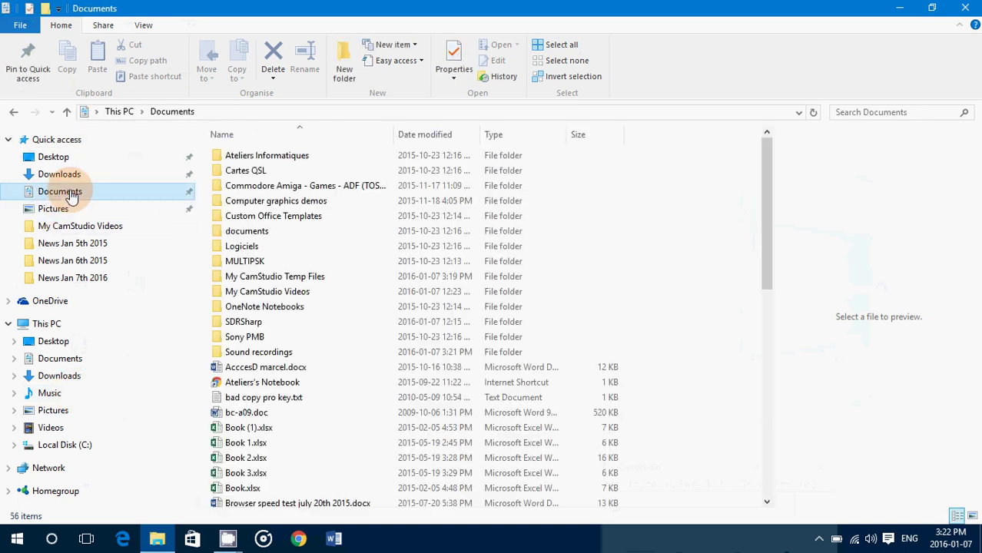
{"action": "double_click", "coordinate": [270, 353]}
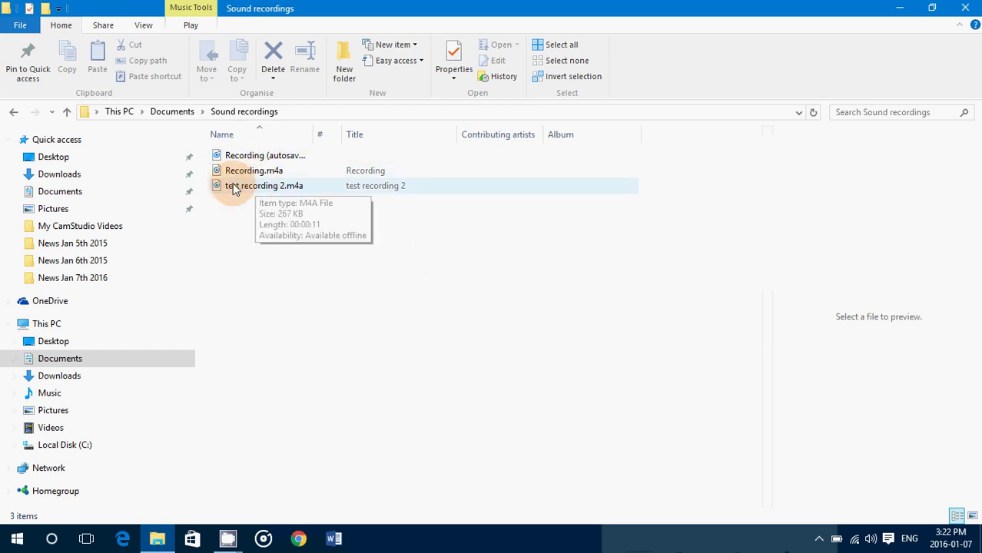
- Open test recording 2.m4a for playback in Groove Music, and close the player and the folder window
{"action": "double_click", "coordinate": [302, 188]}
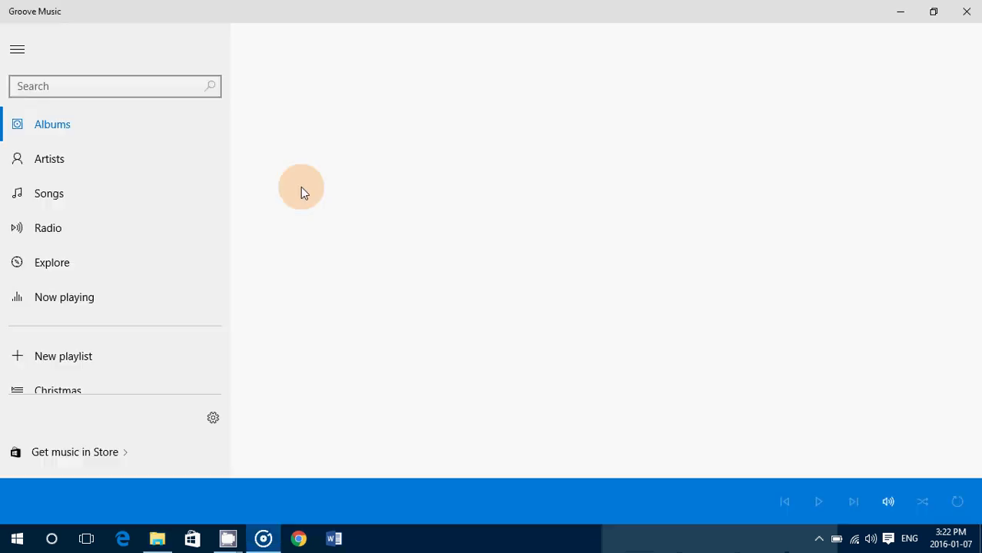
{"action": "left_click", "coordinate": [965, 11]}
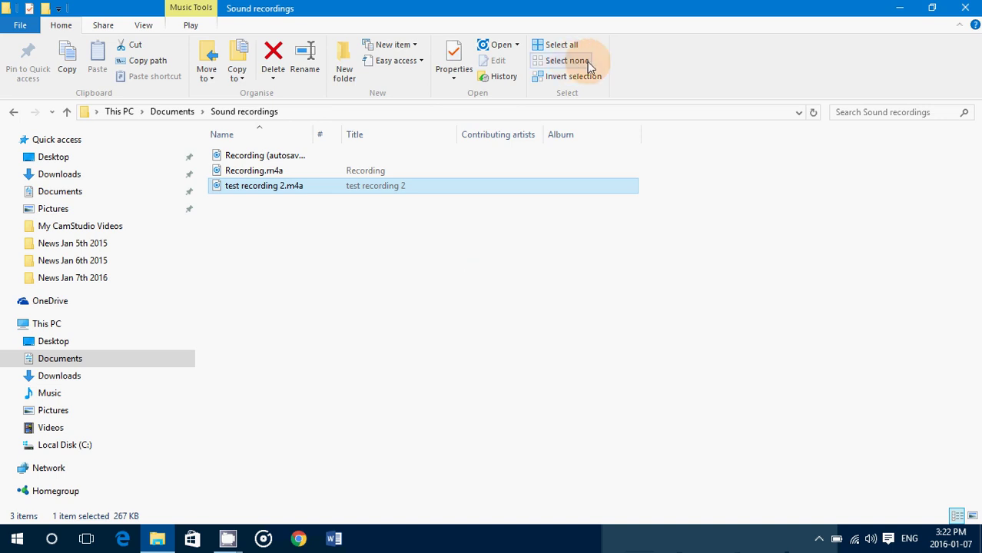
{"action": "left_click", "coordinate": [968, 8]}
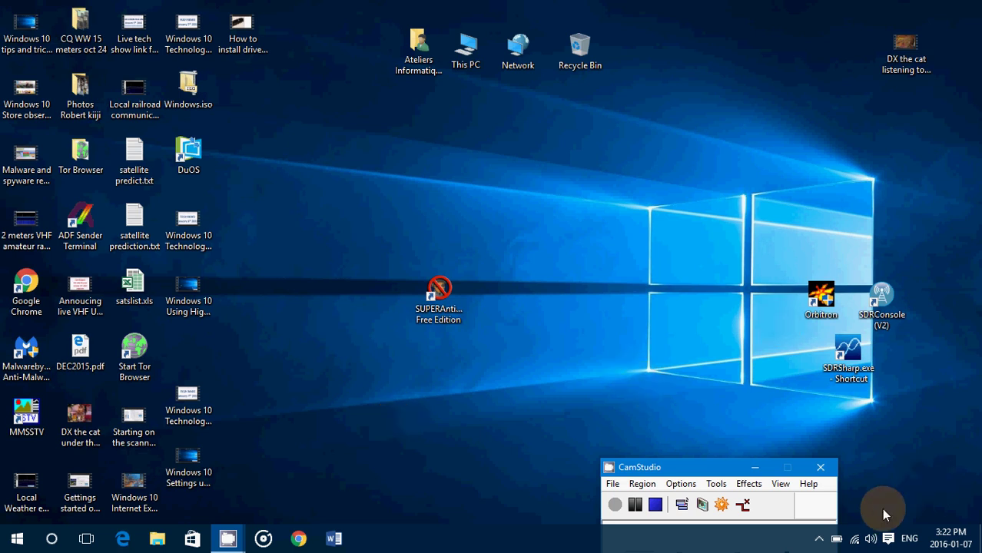
- Open the Windows recording devices settings and select the Logitech H360 Headset microphone
{"action": "right_click", "coordinate": [873, 539]}
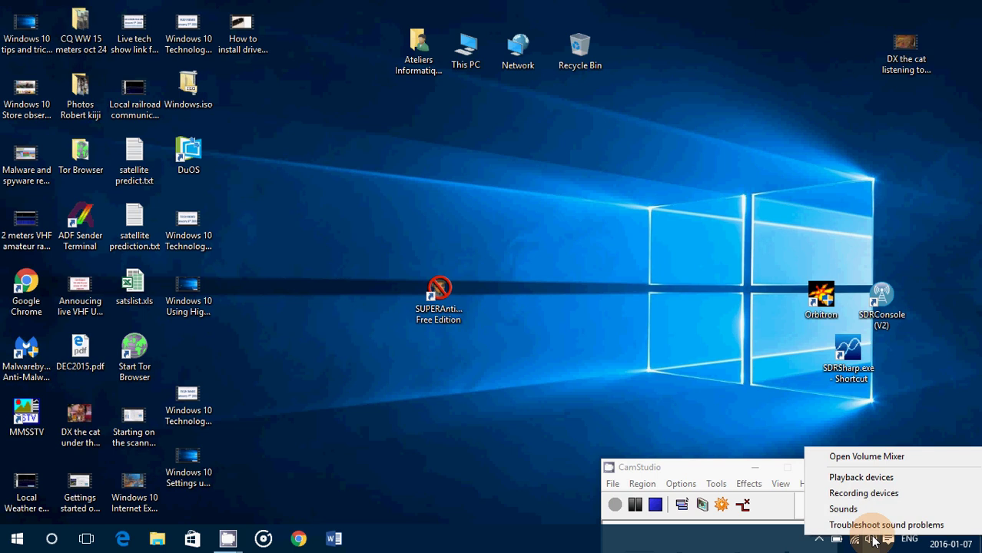
{"action": "left_click", "coordinate": [870, 493]}
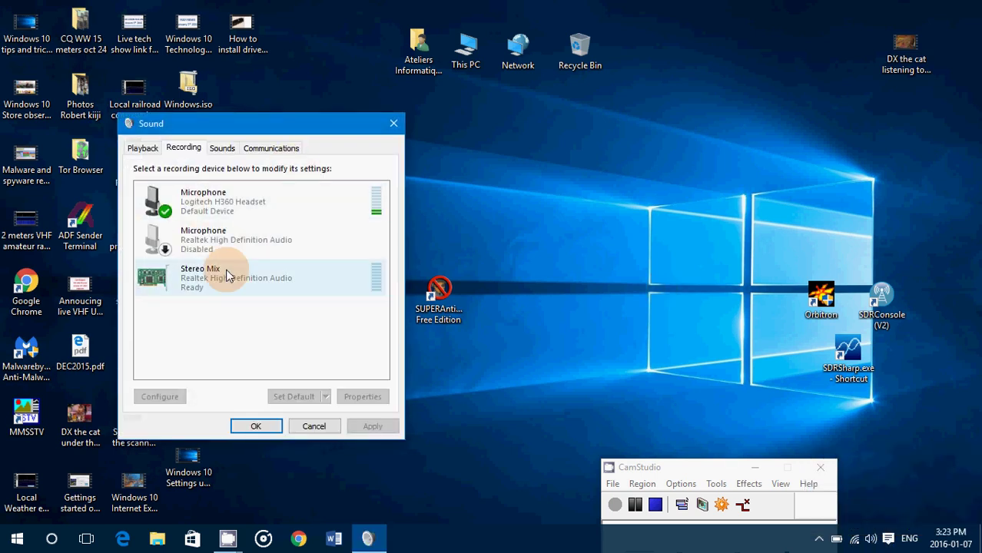
{"action": "left_click", "coordinate": [219, 210]}
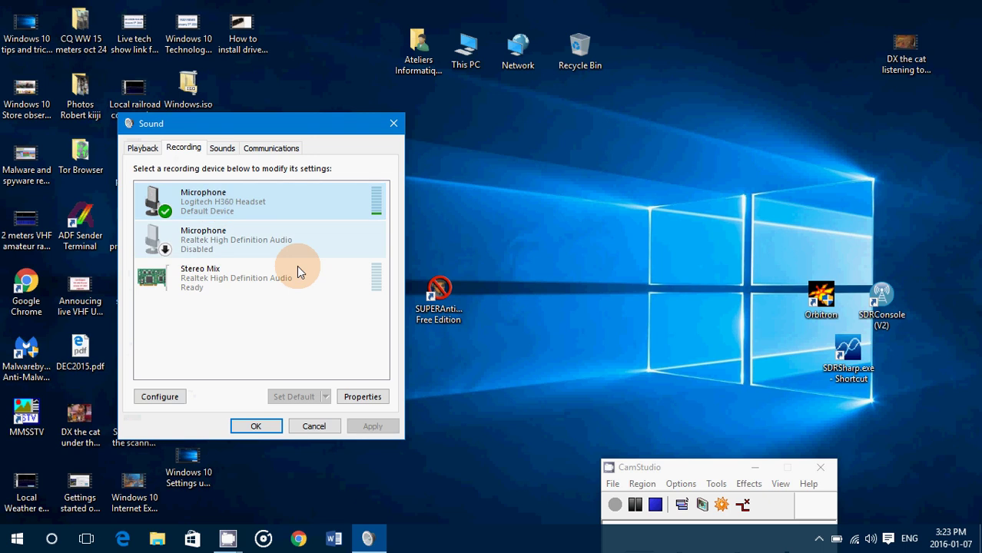
- Review the Listen and Levels properties of the Logitech H360 Headset microphone, and close the properties and Sound dialogs without changes
{"action": "left_click", "coordinate": [362, 397]}
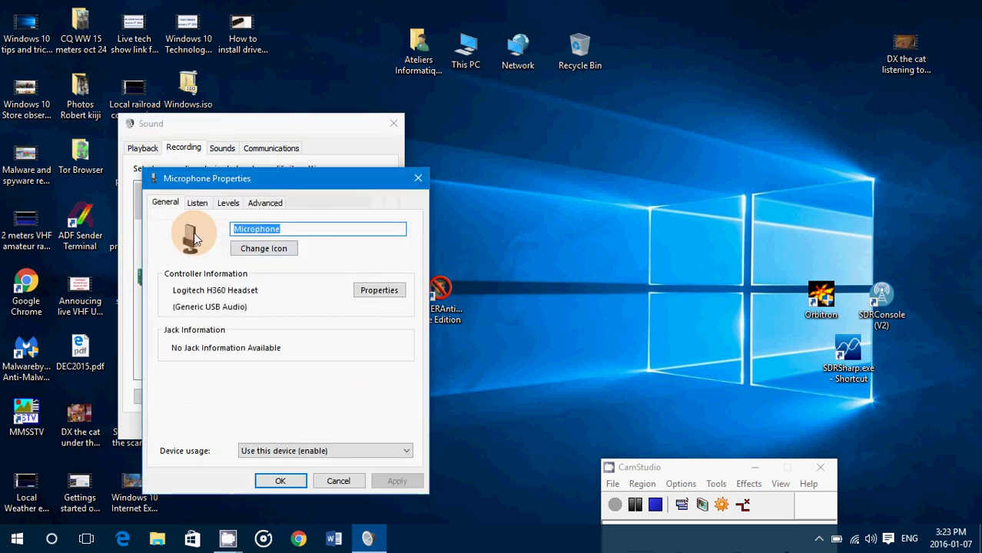
{"action": "left_click", "coordinate": [204, 209]}
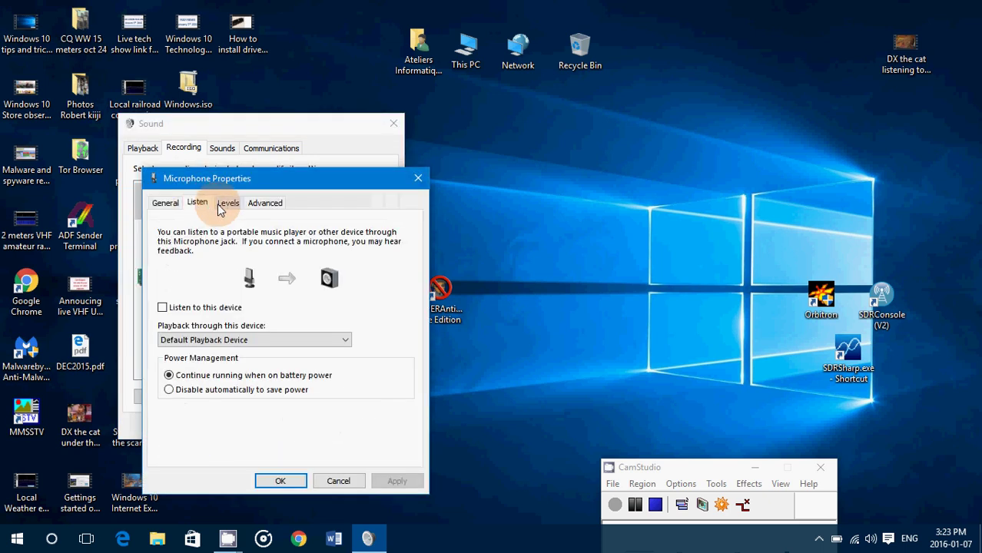
{"action": "left_click", "coordinate": [229, 205]}
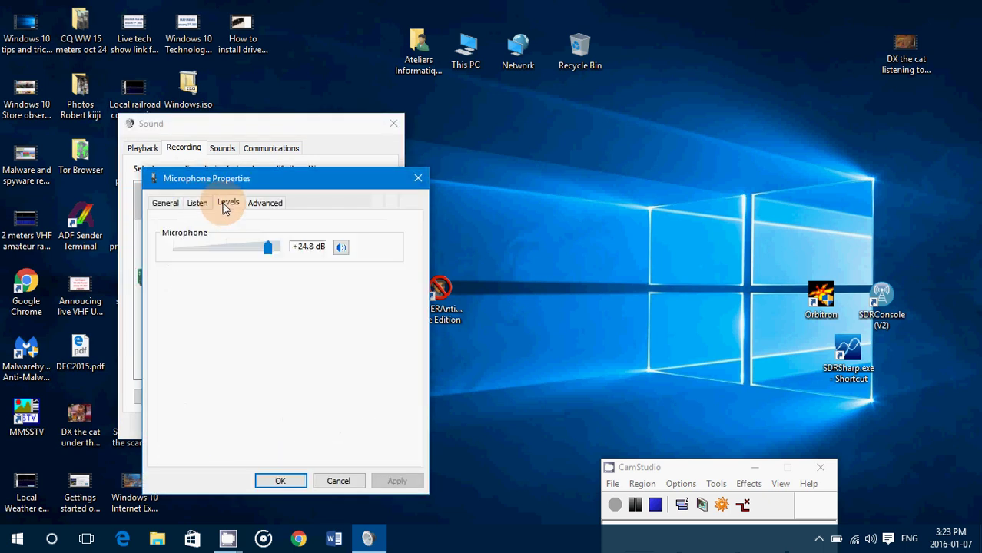
{"action": "left_click", "coordinate": [417, 177]}
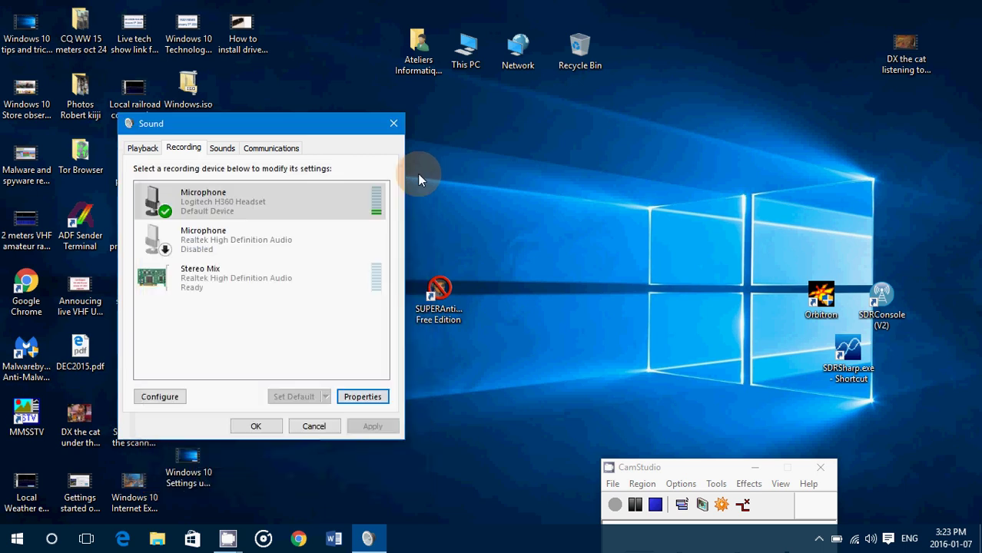
{"action": "left_click", "coordinate": [314, 427]}
{"action": "left_click", "coordinate": [17, 538]}
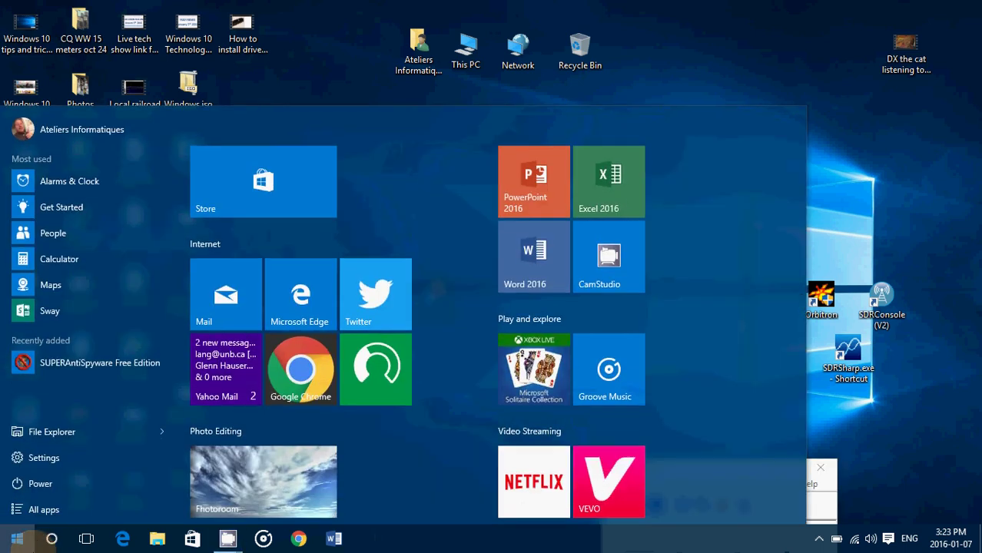
{"action": "left_click", "coordinate": [878, 494]}
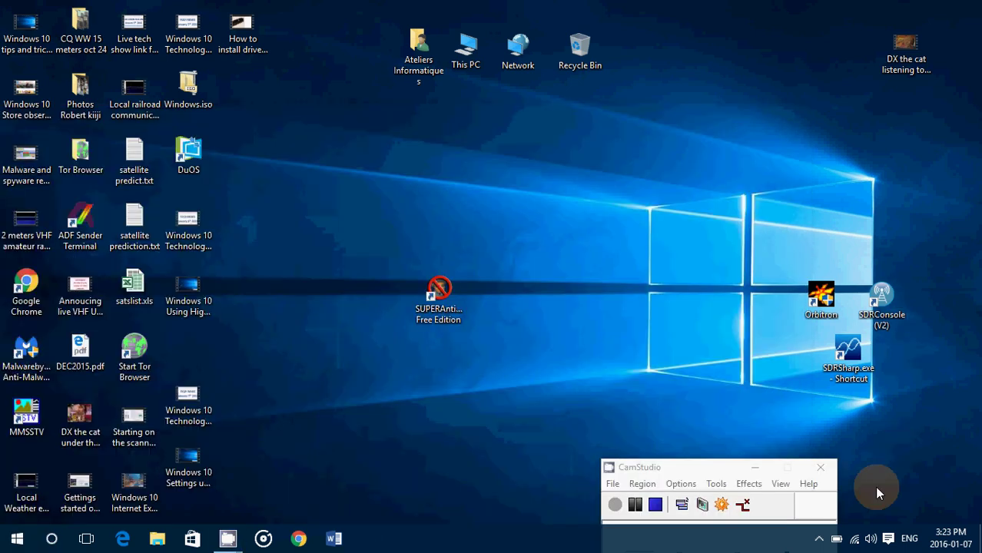
{"action": "left_click", "coordinate": [909, 539]}
{"action": "key", "text": "Escape"}
- Switch to Windows Settings, check Voice Recorder's access in the microphone privacy options, and close Settings
{"action": "left_click", "coordinate": [889, 538]}
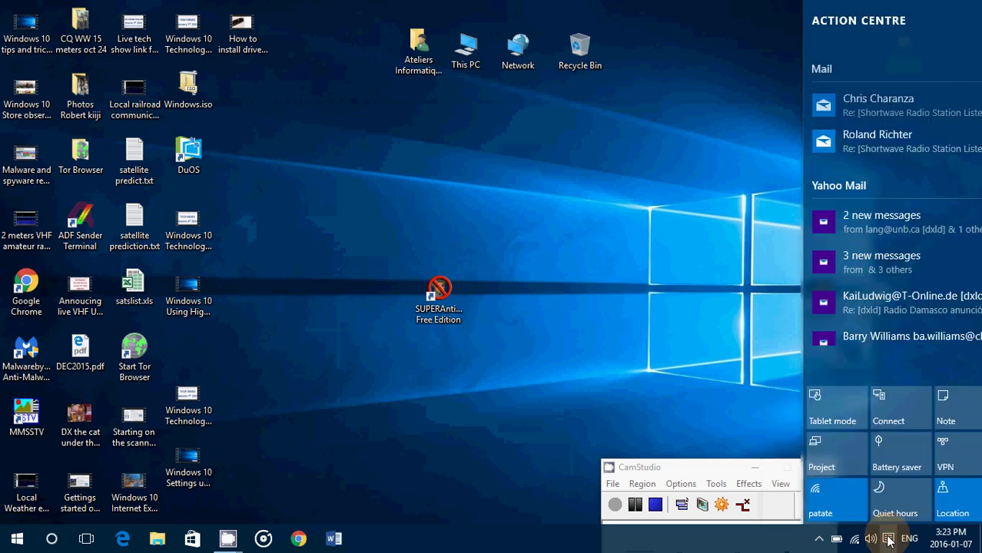
{"action": "left_click", "coordinate": [943, 408]}
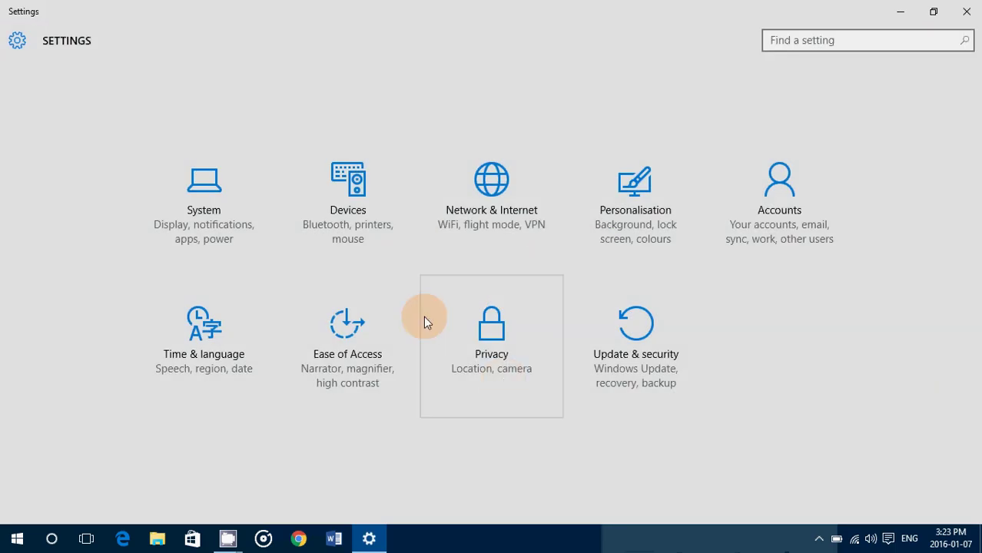
{"action": "left_click", "coordinate": [482, 332]}
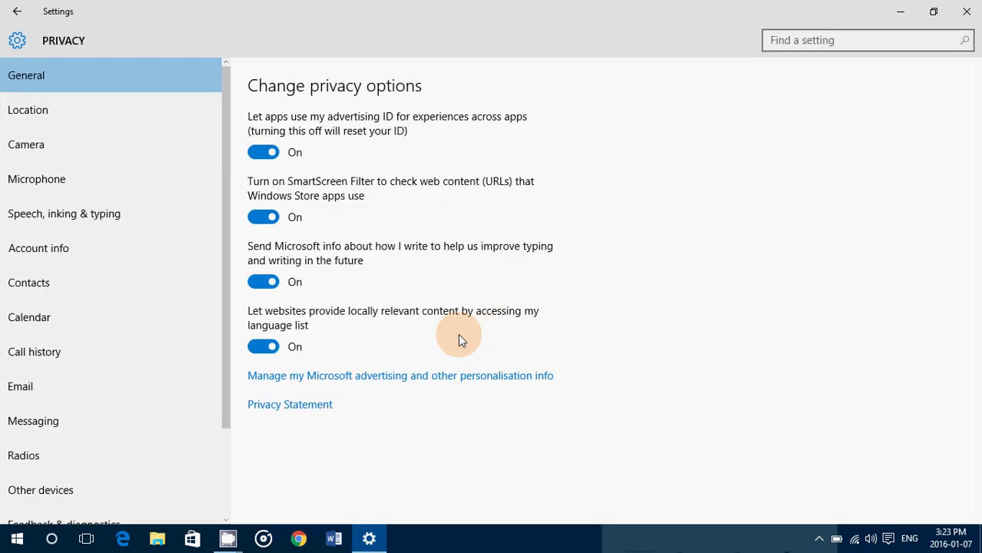
{"action": "left_click", "coordinate": [40, 178]}
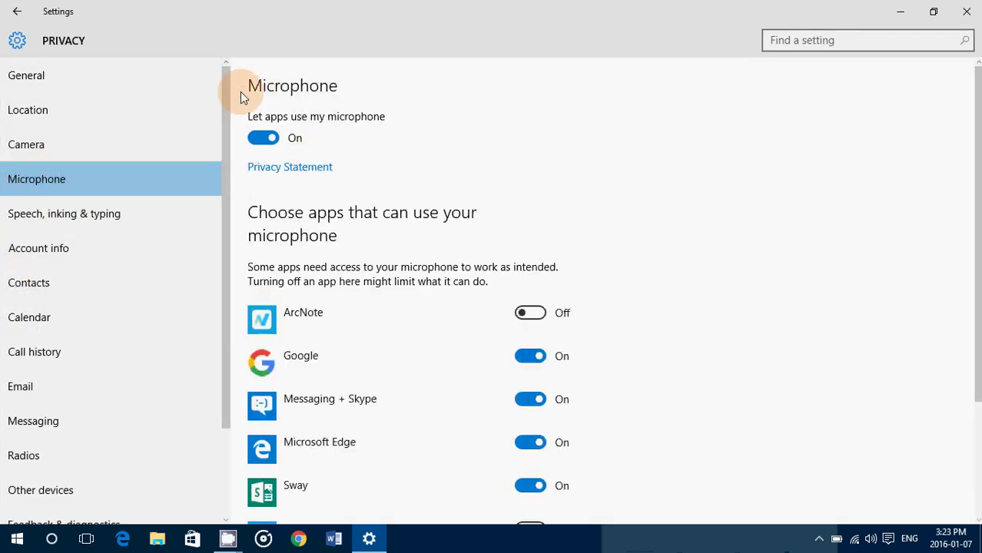
{"action": "scroll", "coordinate": [419, 269], "scroll_direction": "down", "scroll_amount": 3}
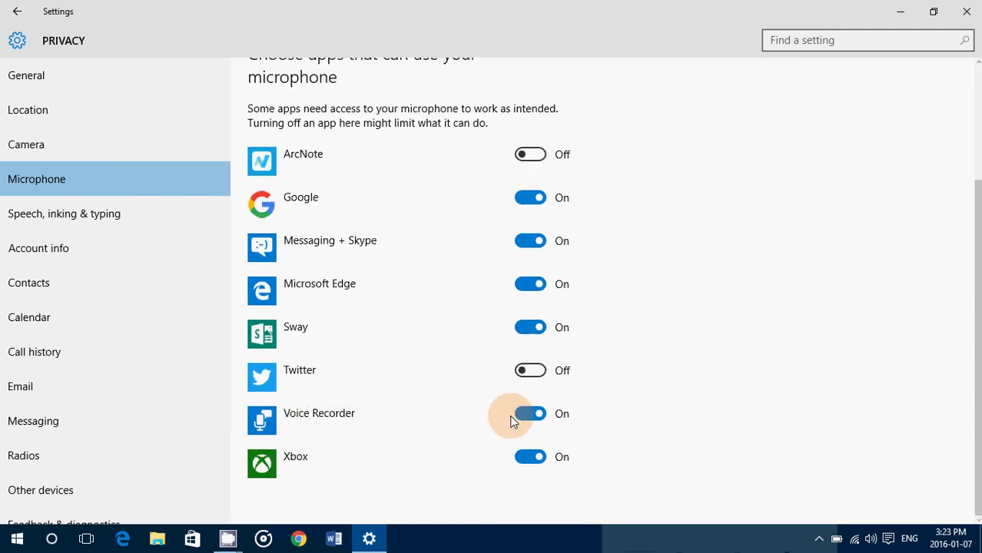
{"action": "left_click", "coordinate": [966, 10]}
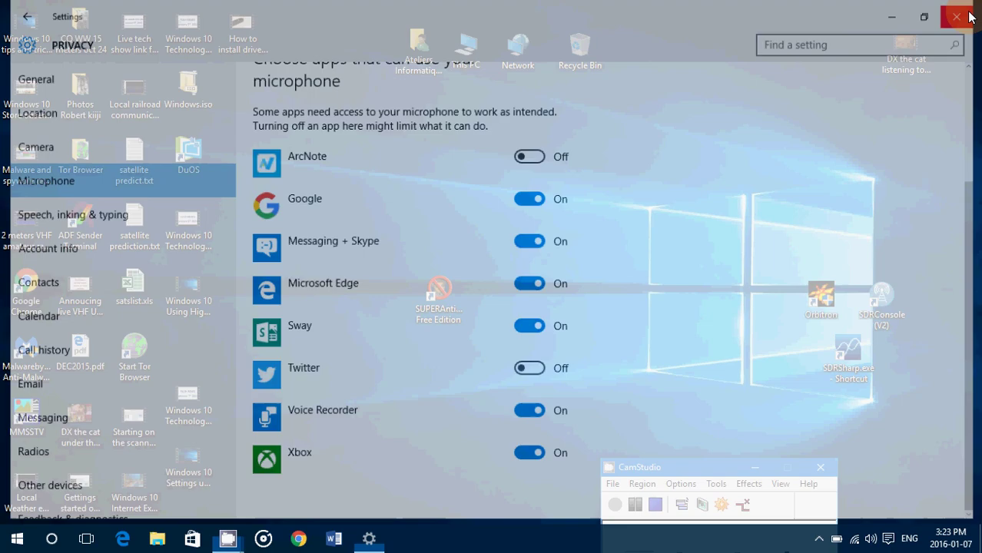